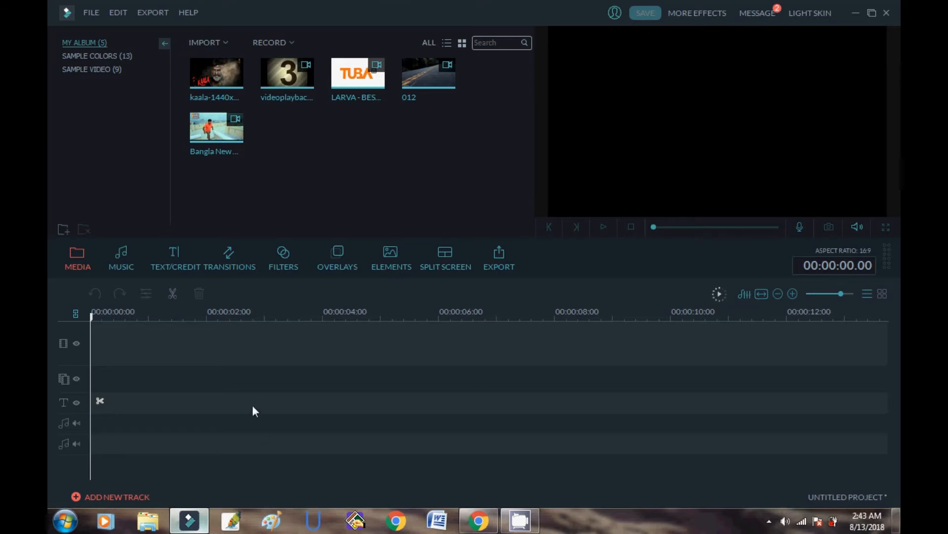
# Add the Title 2 preset to the start of the text track and open it in the advanced text editor.
pyautogui.click(183, 267)
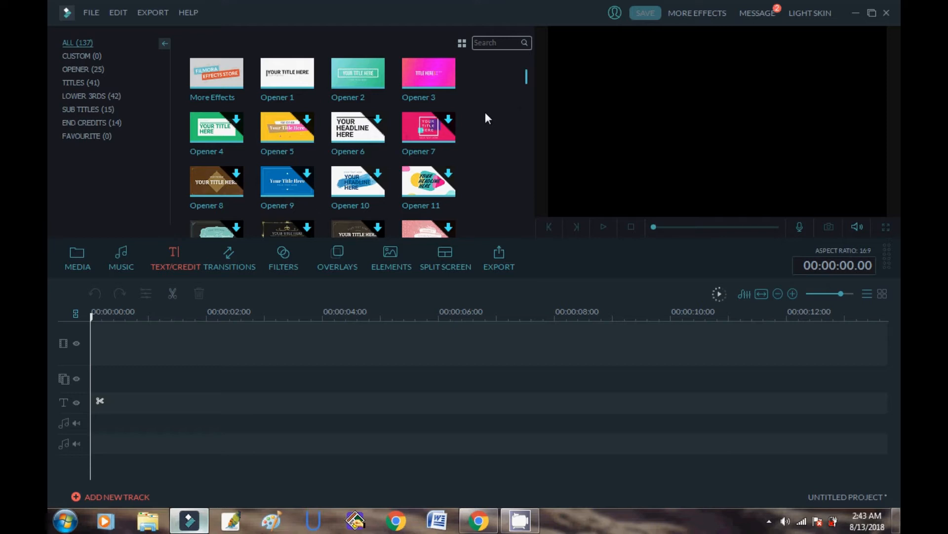
pyautogui.scroll(-5, 485, 112)
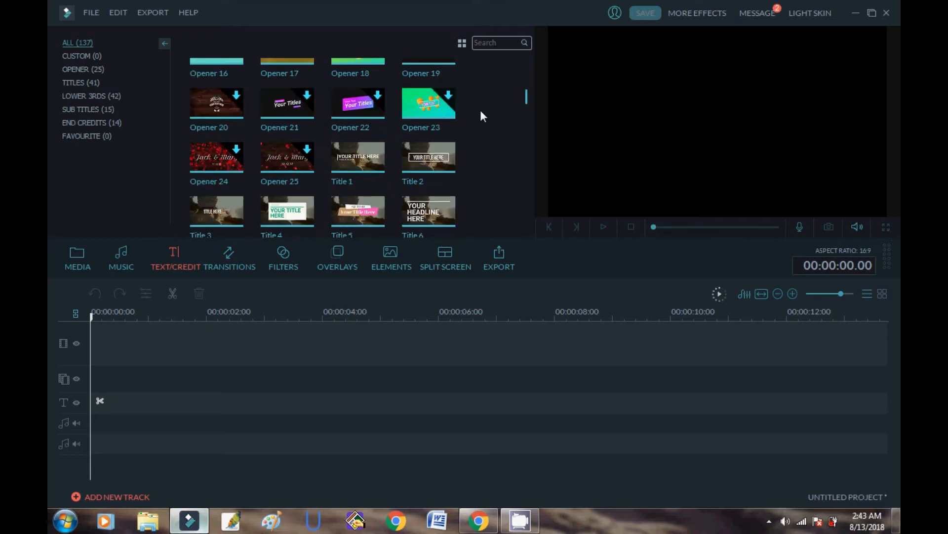
pyautogui.click(431, 153)
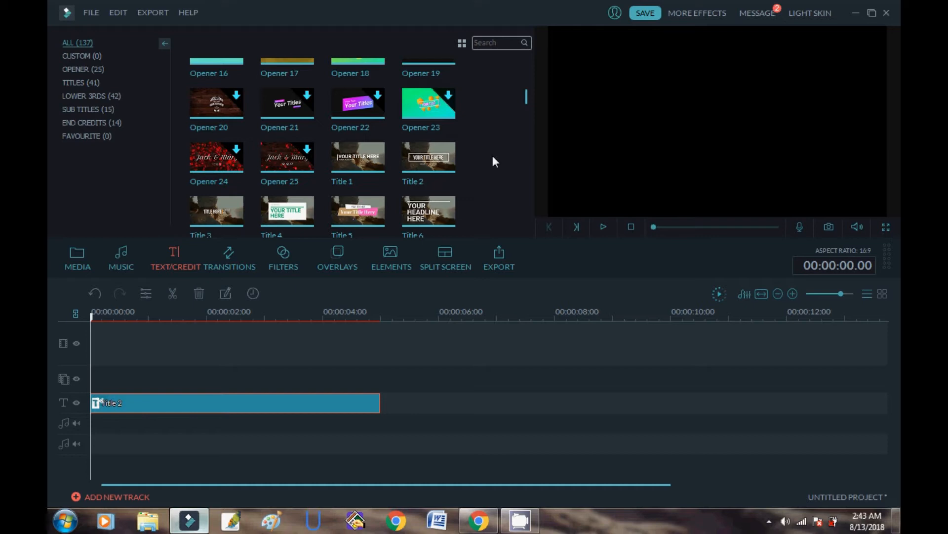
pyautogui.doubleClick(335, 408)
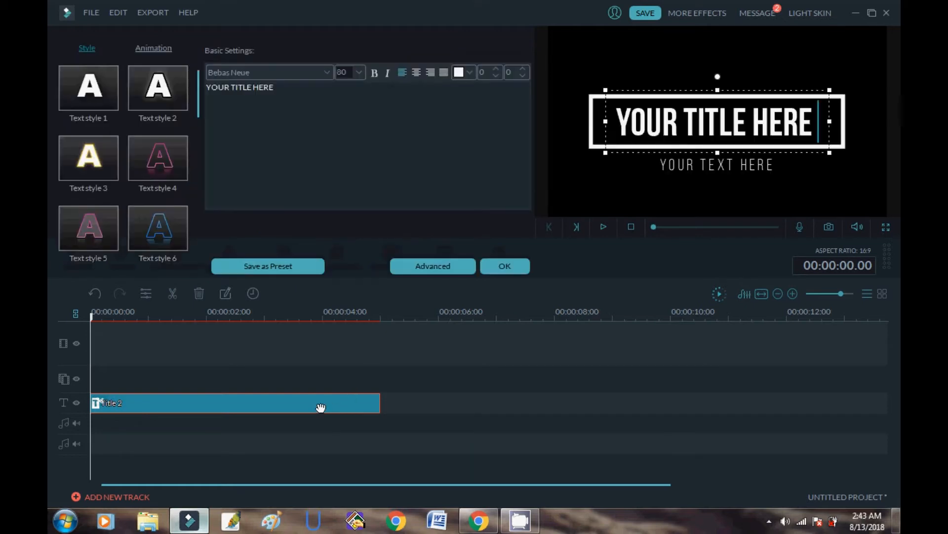
pyautogui.click(440, 267)
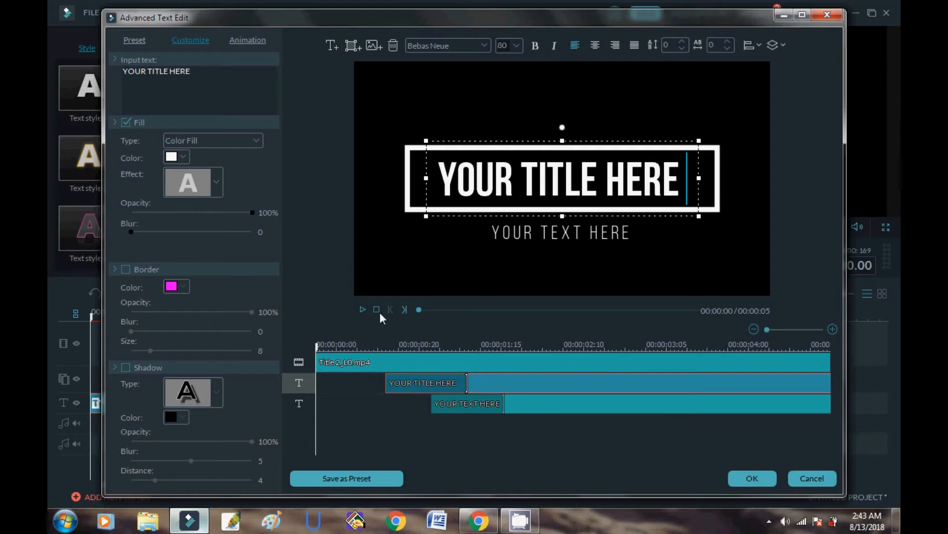
pyautogui.click(374, 46)
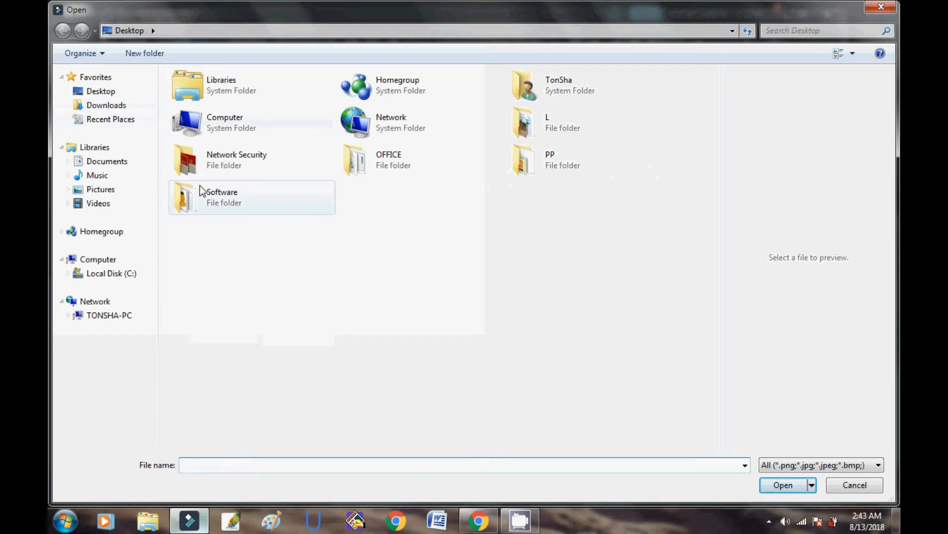
pyautogui.click(124, 106)
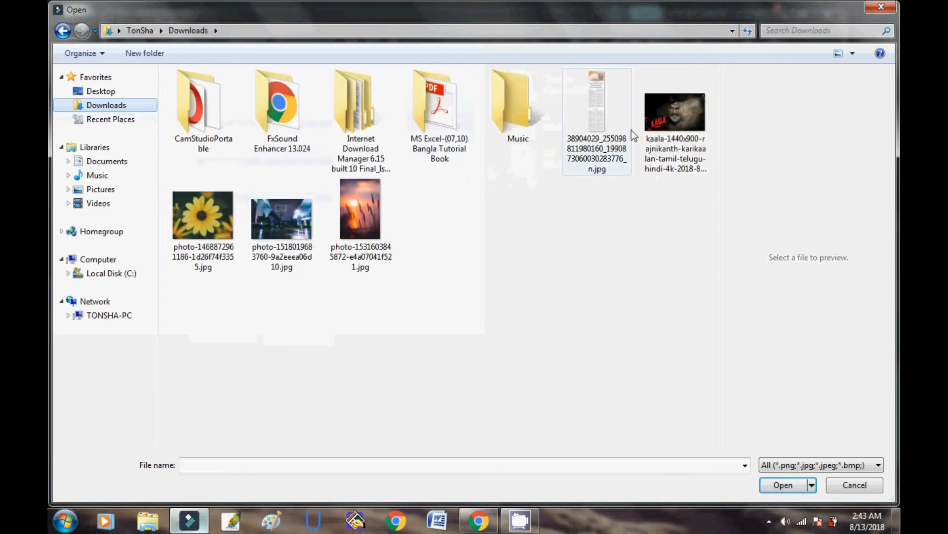
pyautogui.doubleClick(203, 215)
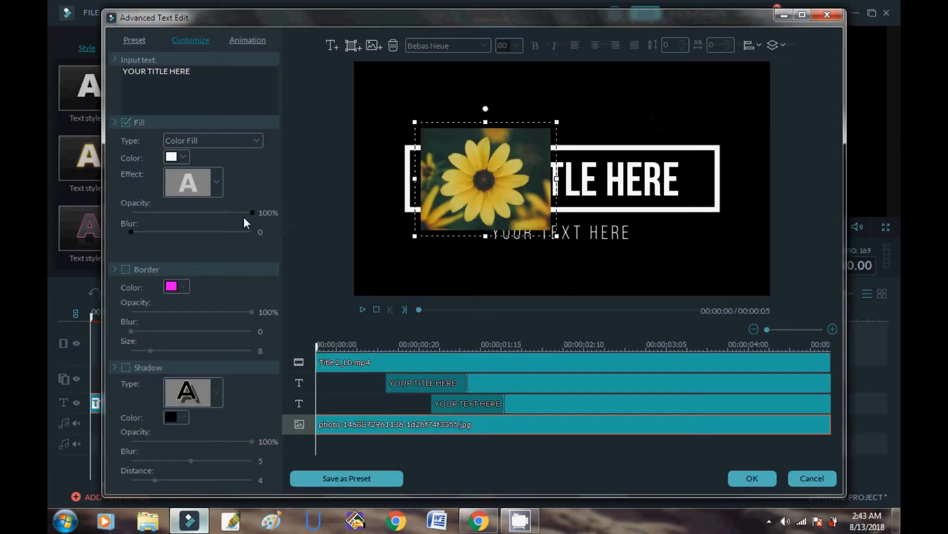
# Shrink the flower photo and place it in the upper-left corner of the title frame.
pyautogui.moveTo(481, 164); pyautogui.dragTo(431, 104)
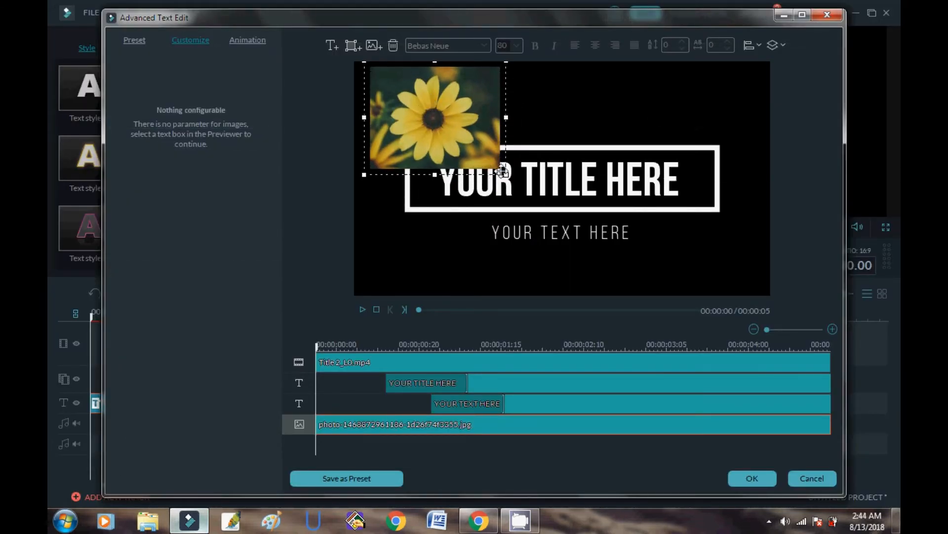
pyautogui.moveTo(504, 173); pyautogui.dragTo(470, 146)
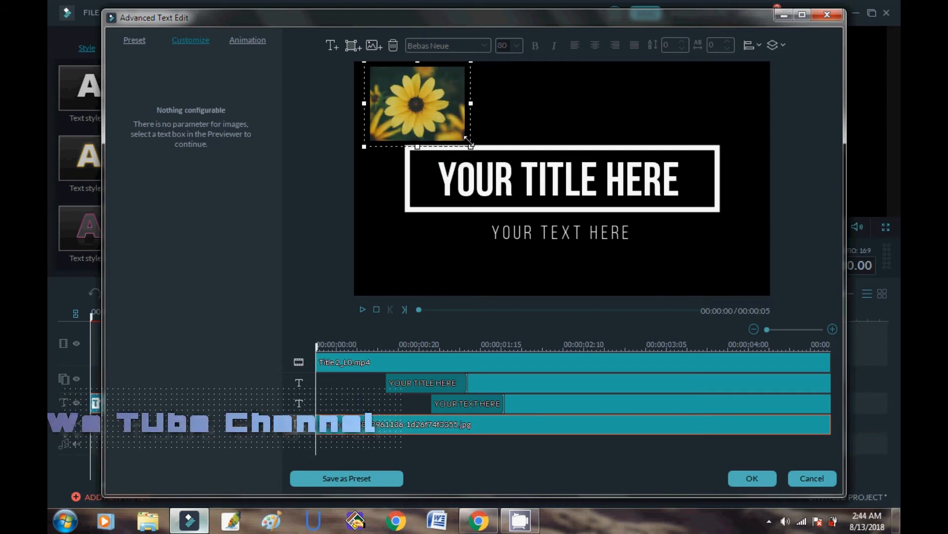
pyautogui.moveTo(436, 111); pyautogui.dragTo(423, 107)
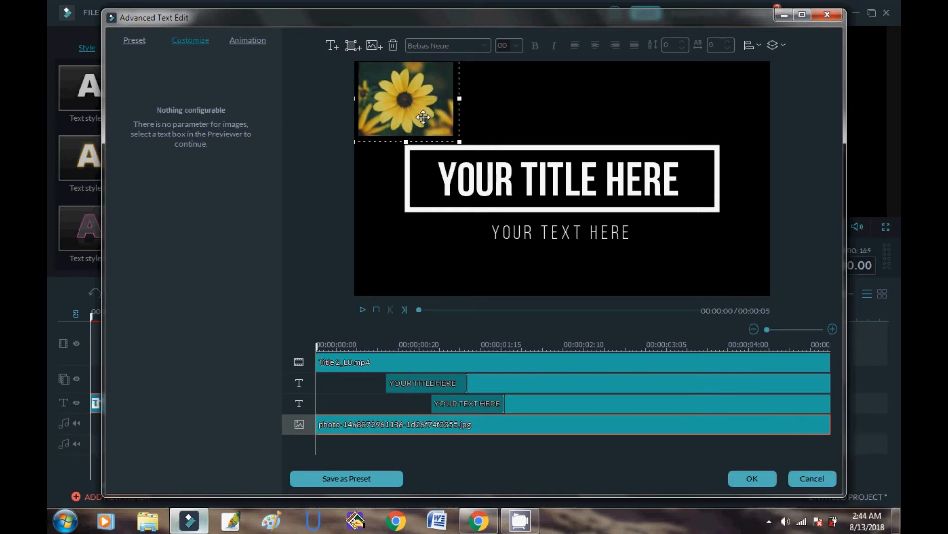
# Apply the Up Dir Insert animation to the flower photo and shorten both its entrance and exit phases.
pyautogui.click(248, 42)
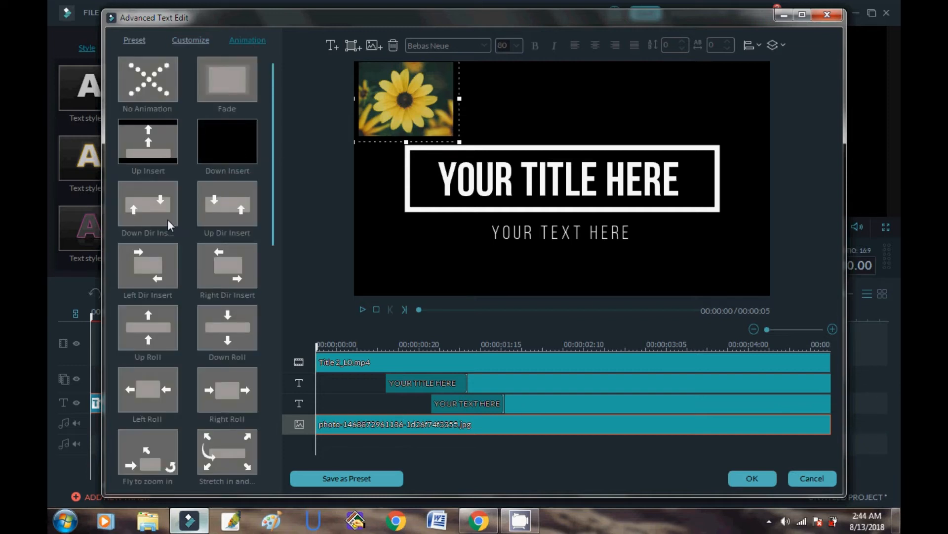
pyautogui.doubleClick(229, 208)
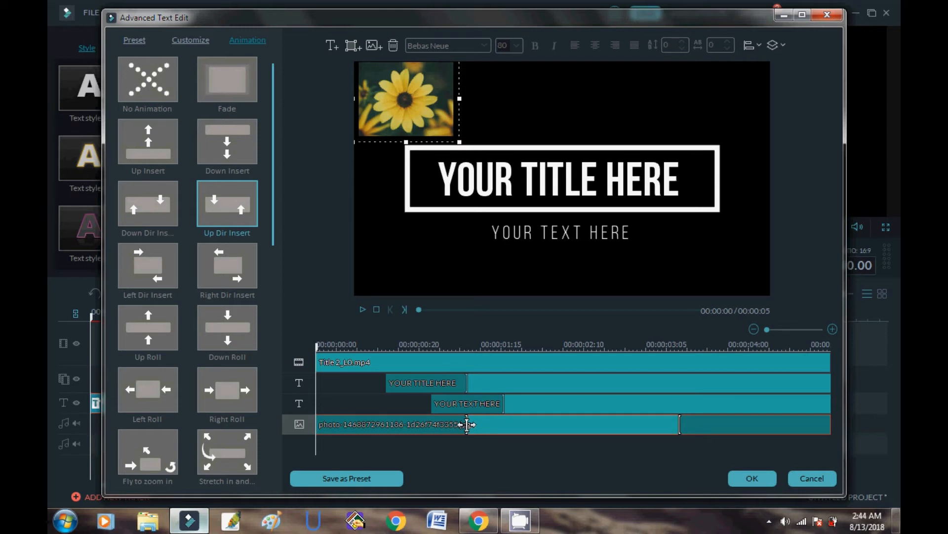
pyautogui.moveTo(467, 423); pyautogui.dragTo(358, 418)
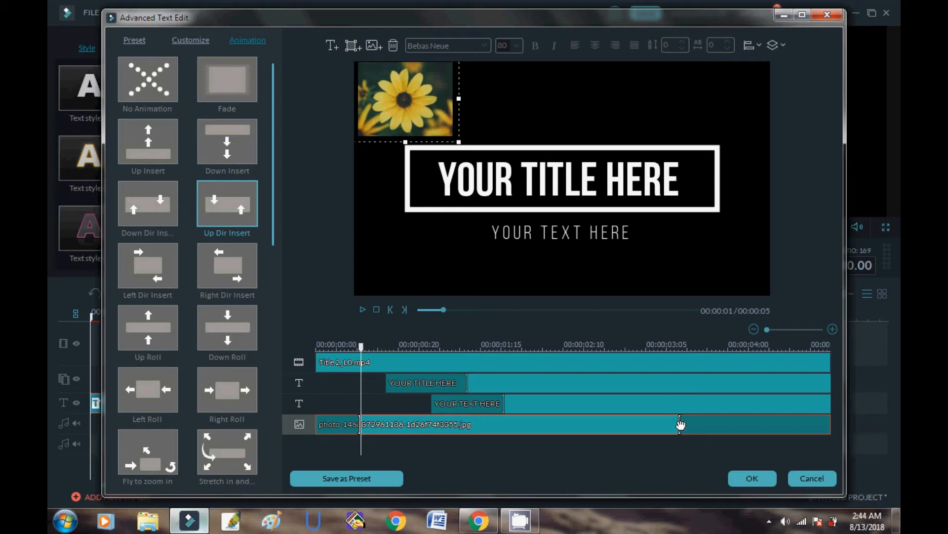
pyautogui.moveTo(682, 423); pyautogui.dragTo(786, 425)
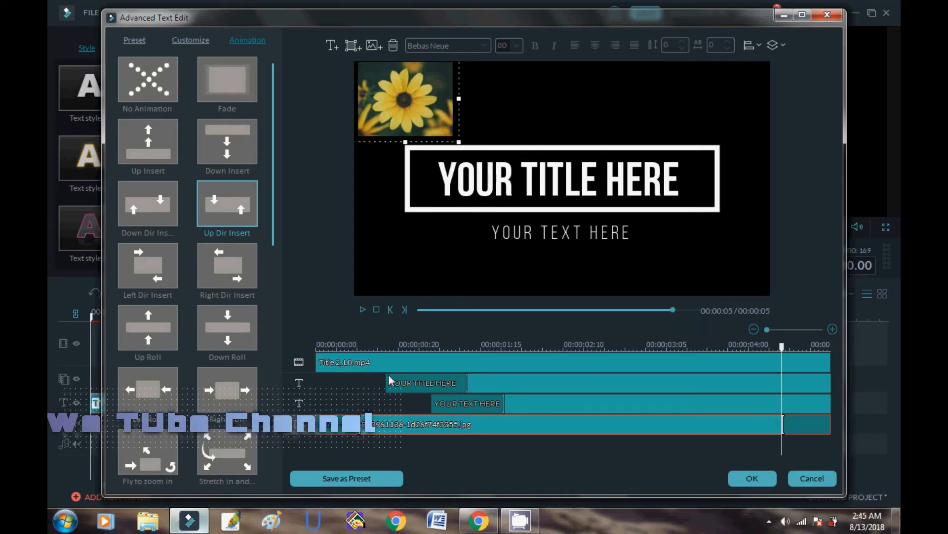
# Delete the Title 2 frame layer and both placeholder text layers, leaving only the flower photo.
pyautogui.click(442, 363)
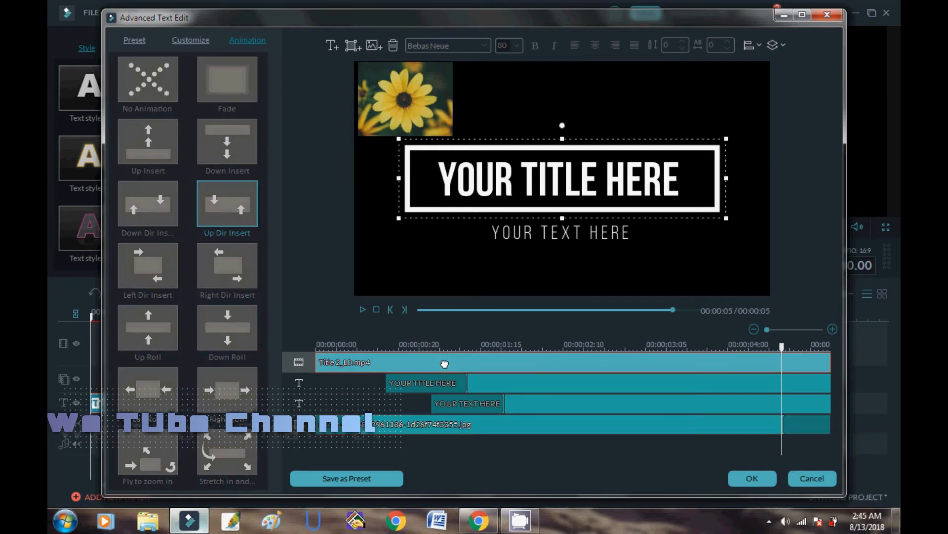
pyautogui.press('Delete')
pyautogui.click(459, 363)
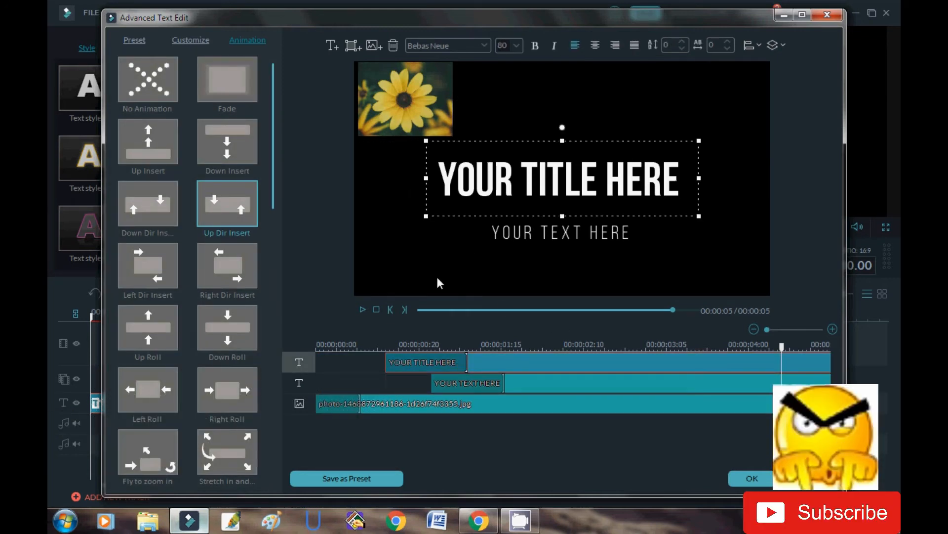
pyautogui.press('Delete')
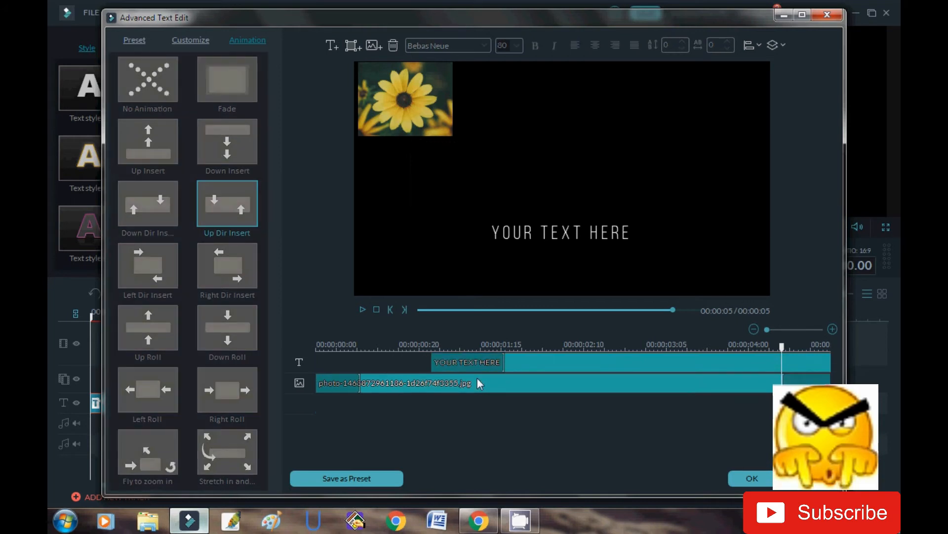
pyautogui.click(480, 361)
pyautogui.press('Delete')
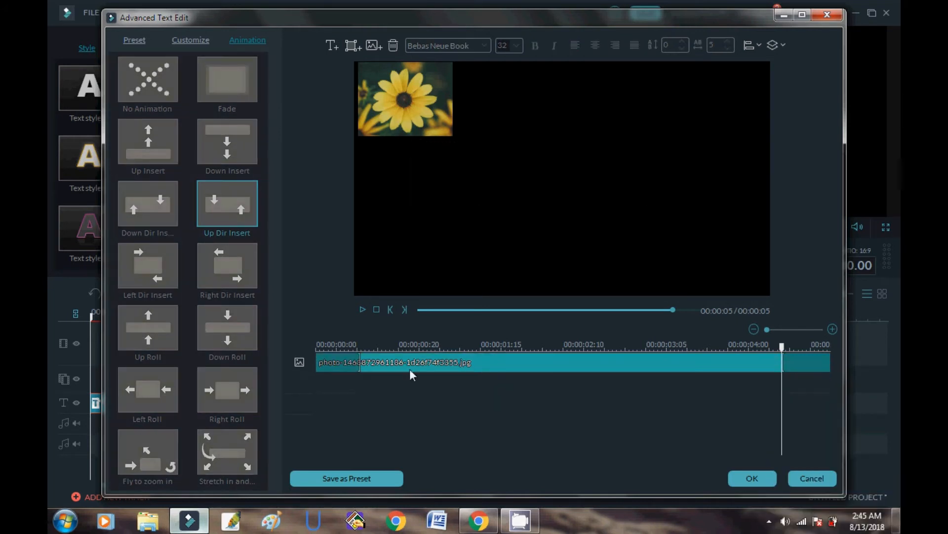
# Play back the title from near the start to preview the flower photo's animation.
pyautogui.click(328, 344)
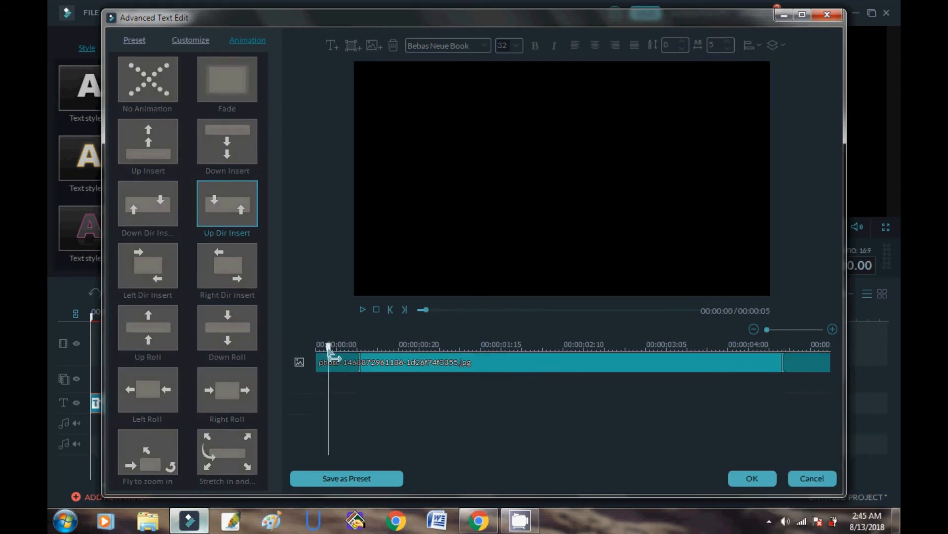
pyautogui.press('space')
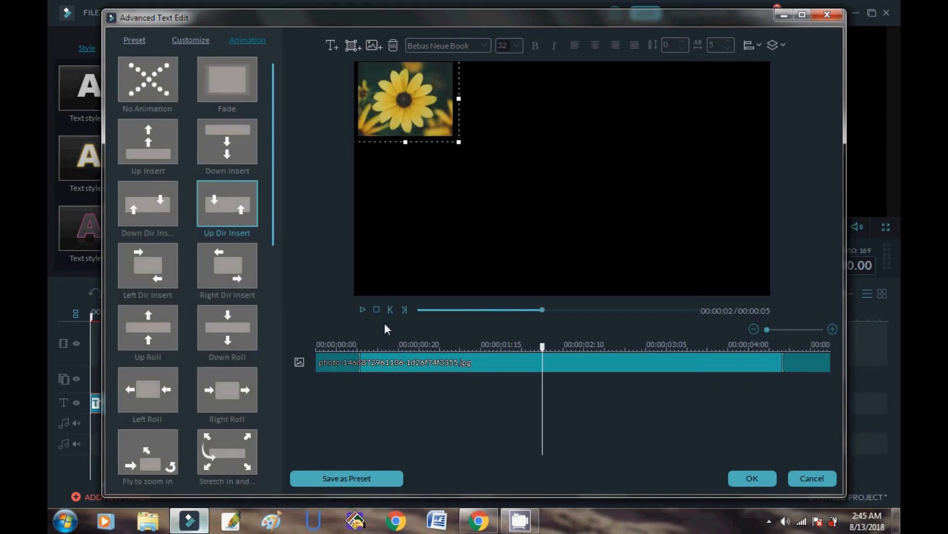
pyautogui.click(374, 309)
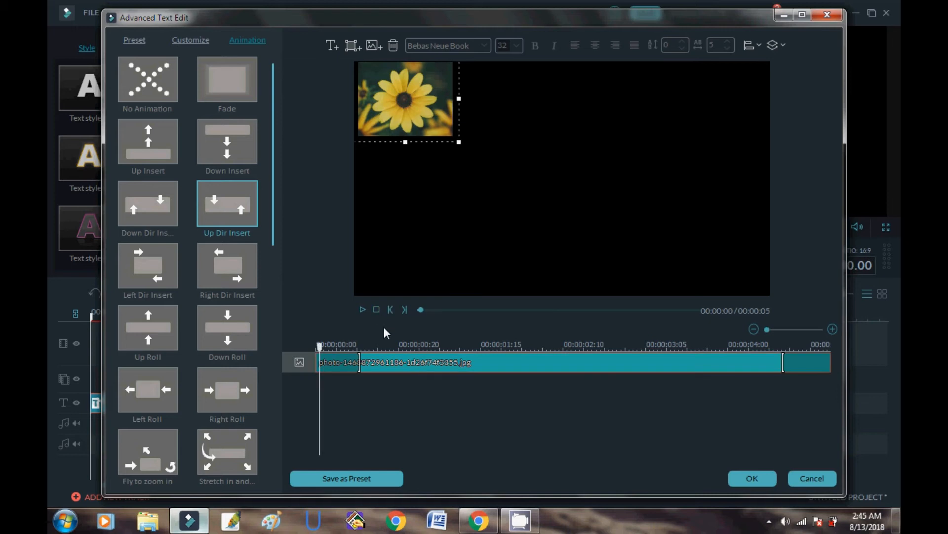
pyautogui.click(363, 310)
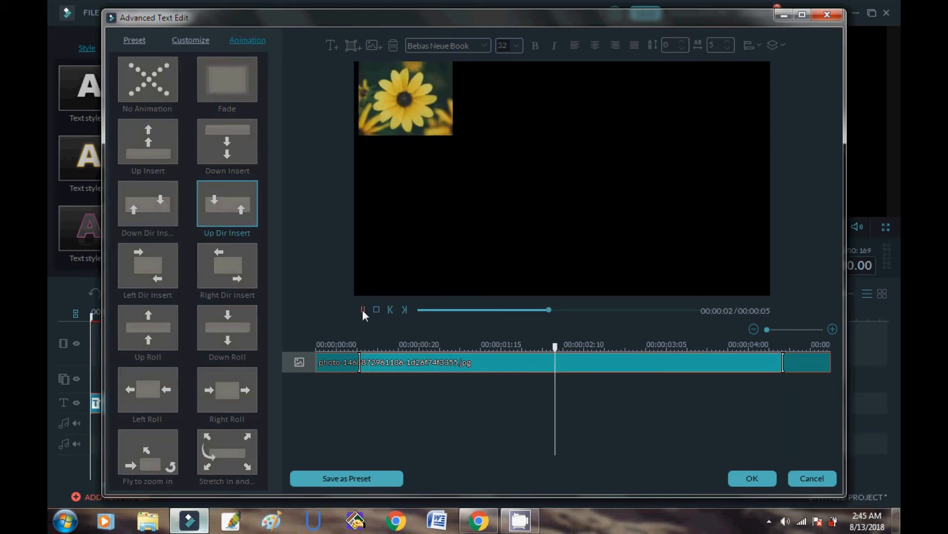
pyautogui.click(363, 309)
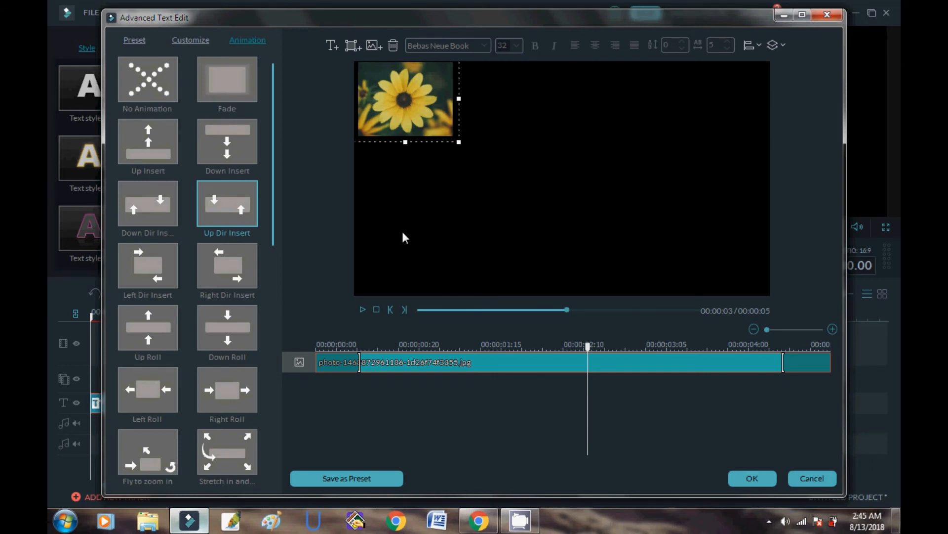
# Insert the basketball court photo from Downloads and place it in the upper-right corner of the title frame.
pyautogui.click(372, 46)
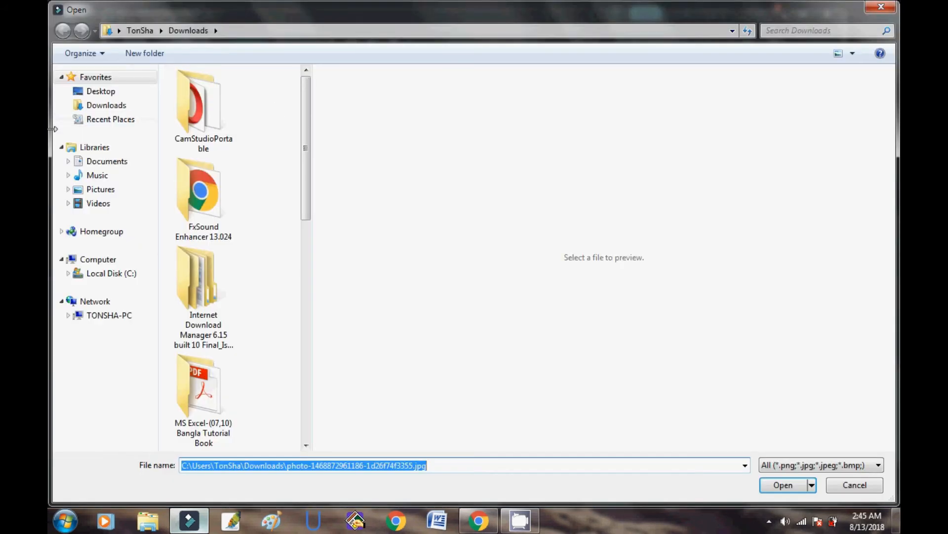
pyautogui.moveTo(304, 149); pyautogui.dragTo(306, 341)
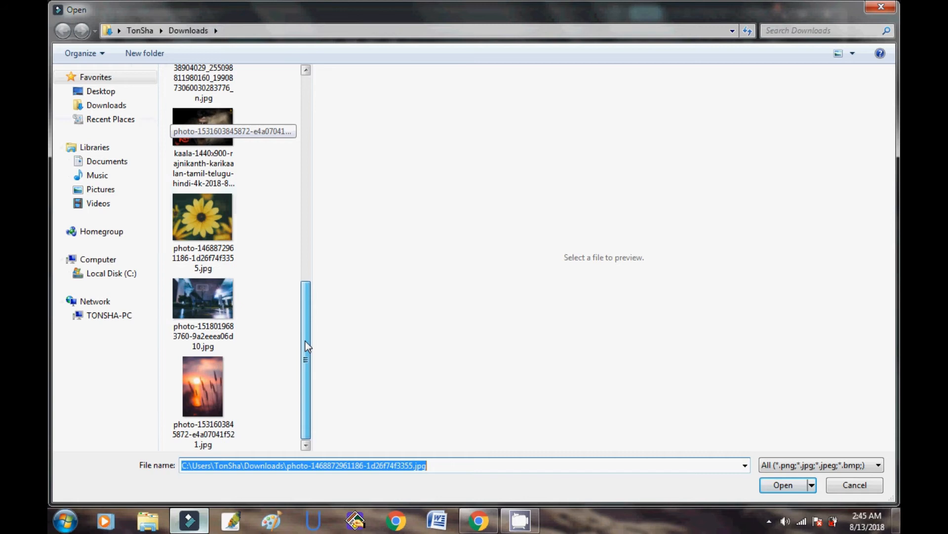
pyautogui.doubleClick(198, 300)
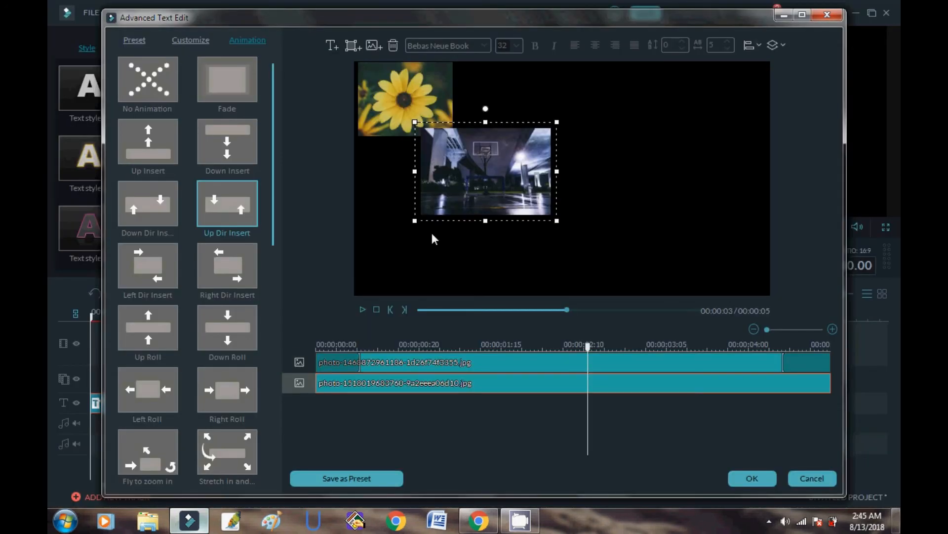
pyautogui.moveTo(444, 190); pyautogui.dragTo(657, 127)
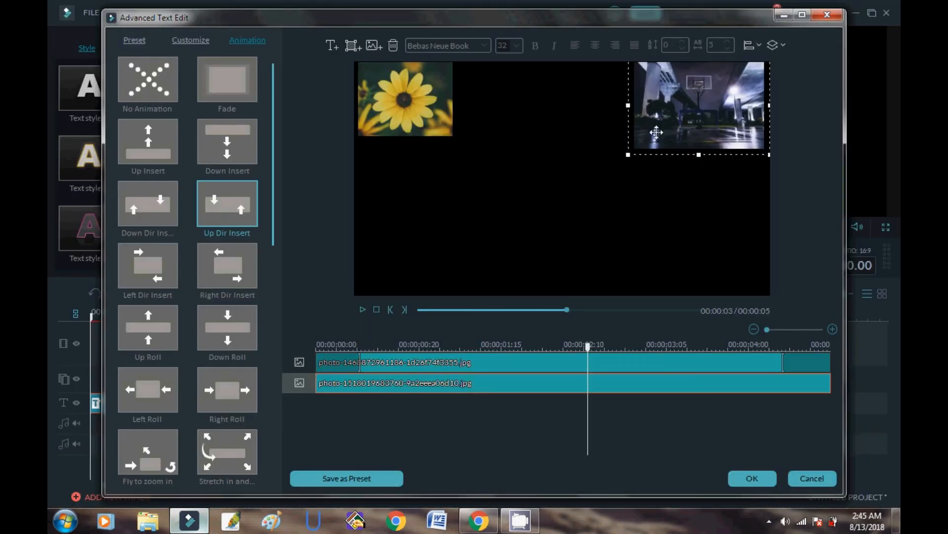
# Insert the sunset grass photo from Downloads and apply the Right Roll animation to it.
pyautogui.click(373, 45)
pyautogui.moveTo(305, 163); pyautogui.dragTo(308, 389)
pyautogui.doubleClick(204, 399)
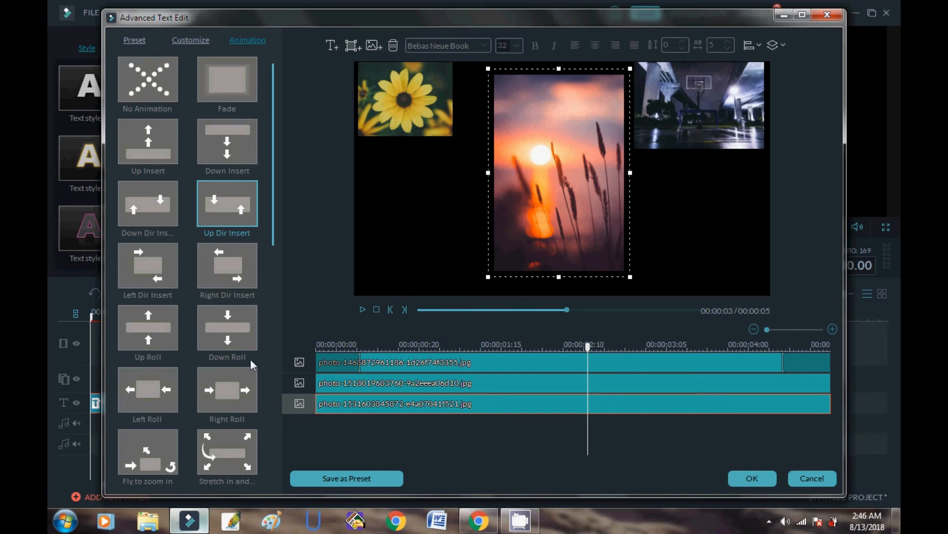
pyautogui.click(233, 392)
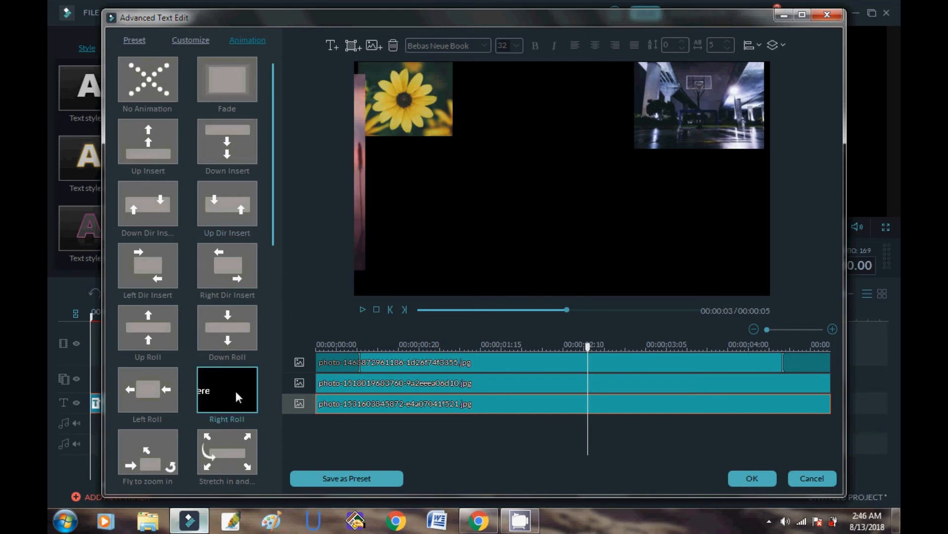
# Apply the Up Roll animation to the basketball court photo and preview the playback.
pyautogui.click(704, 114)
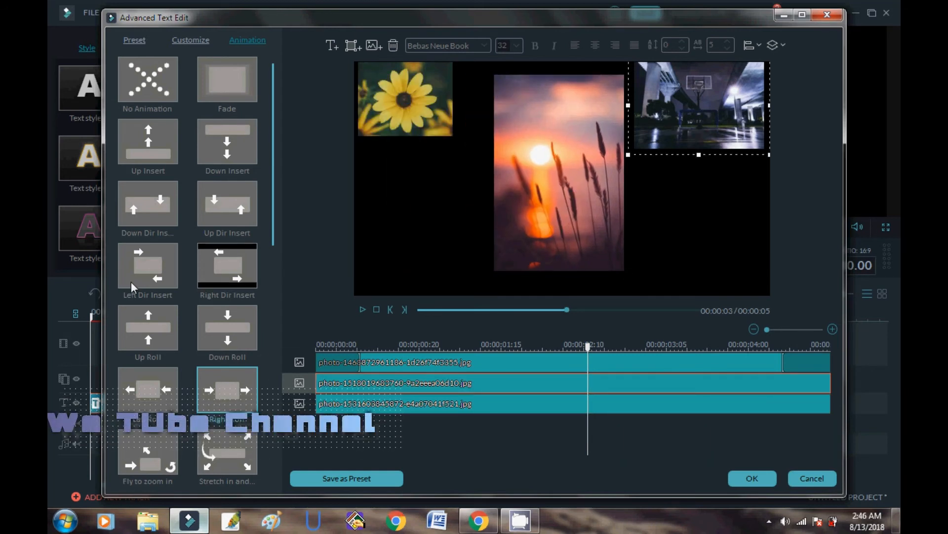
pyautogui.click(139, 328)
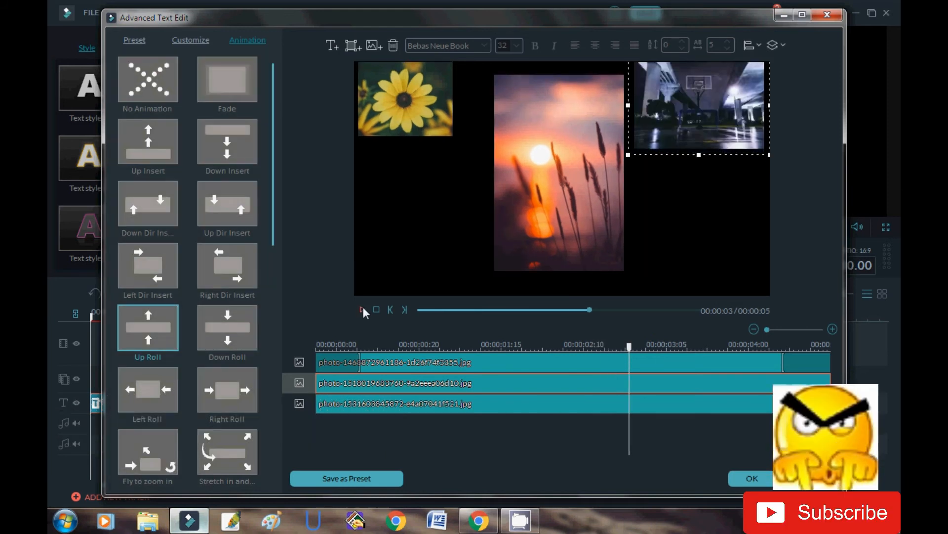
pyautogui.click(363, 309)
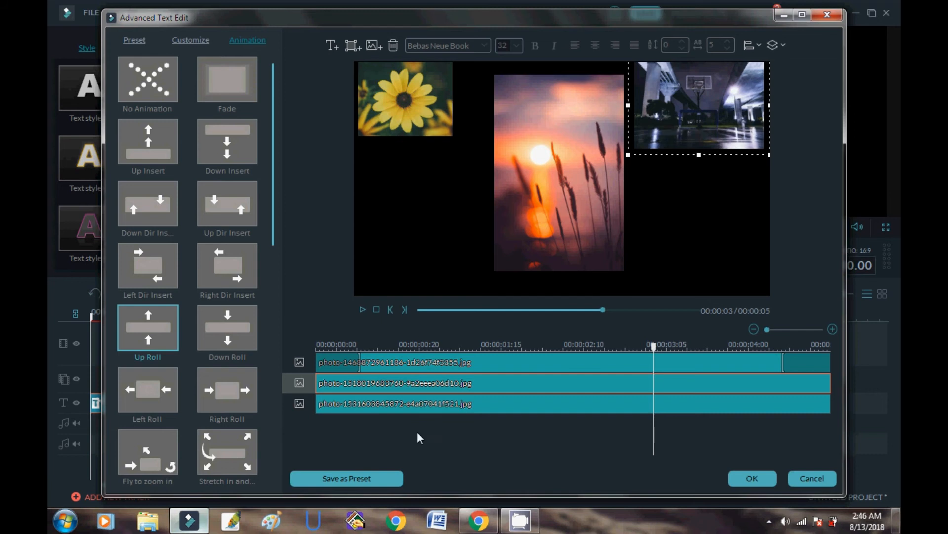
pyautogui.click(451, 426)
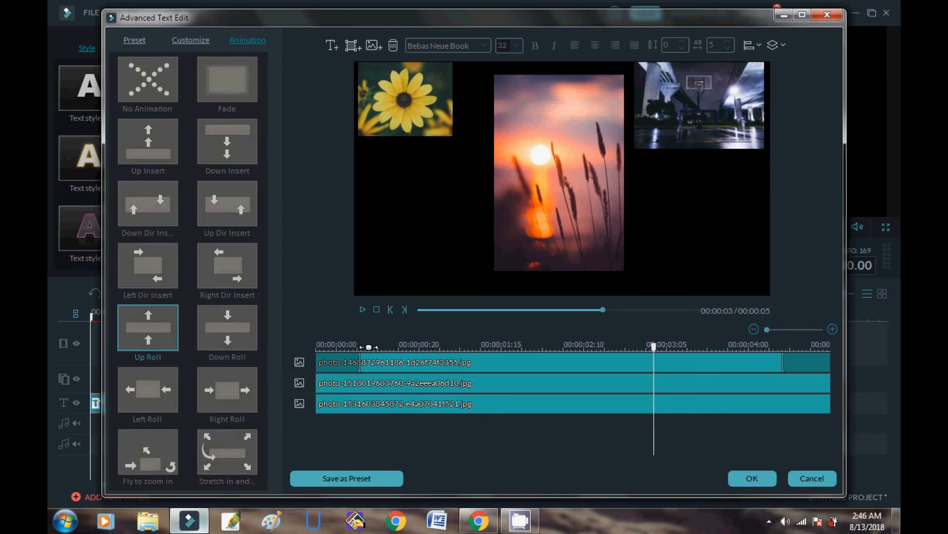
# Apply the Down Insert animation to the basketball court photo.
pyautogui.click(386, 387)
pyautogui.click(229, 149)
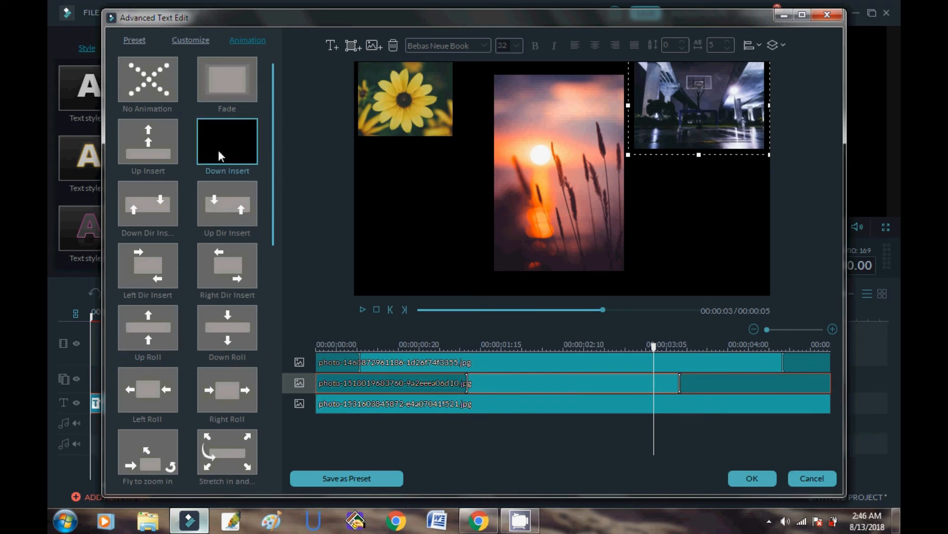
# Apply the Up Dir Insert animation to the sunset grass photo.
pyautogui.click(448, 405)
pyautogui.click(237, 215)
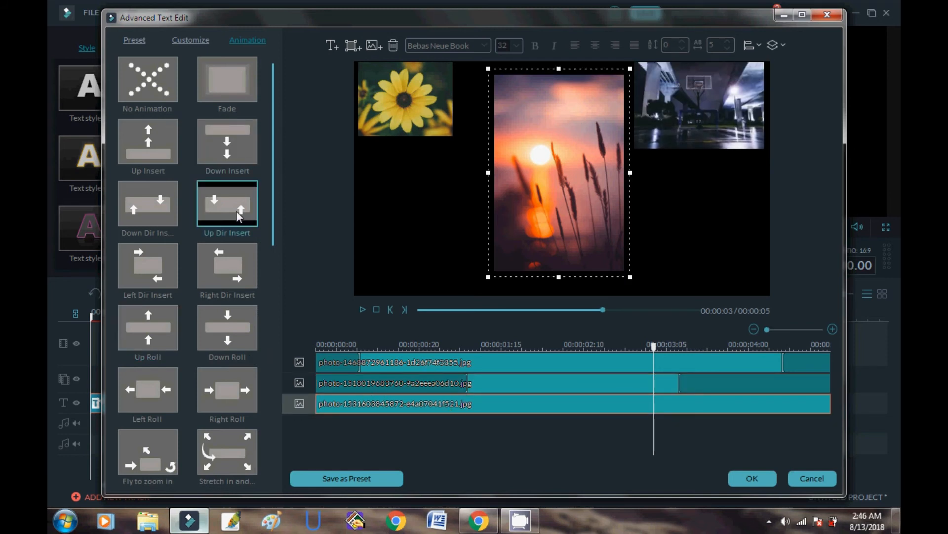
pyautogui.doubleClick(239, 218)
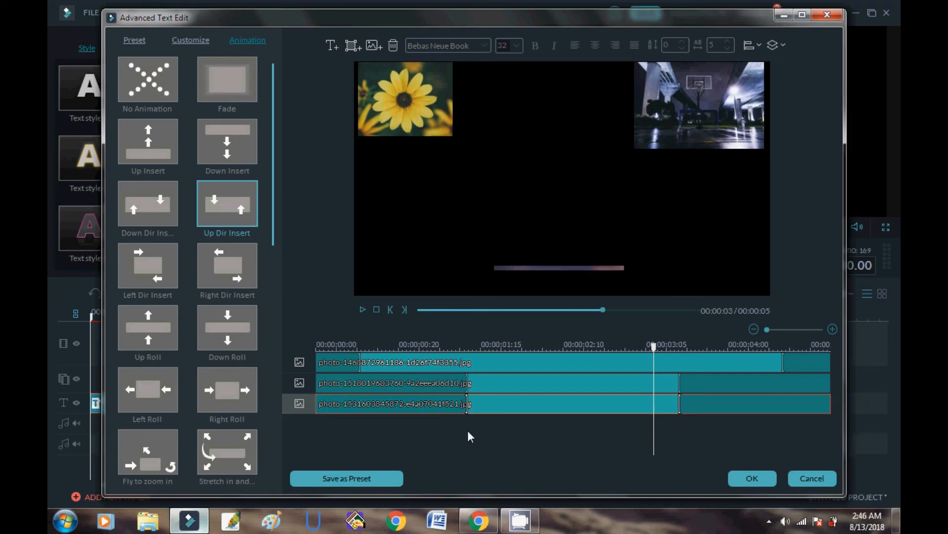
# Shorten the basketball court photo's entrance and exit animations, and extend the sunset grass photo's entrance animation to about 2 seconds.
pyautogui.click(458, 383)
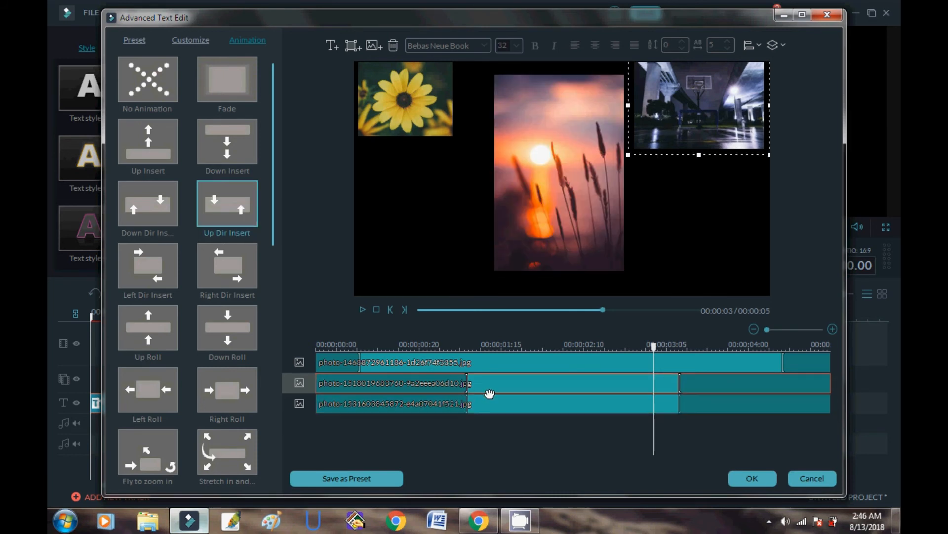
pyautogui.moveTo(410, 383); pyautogui.dragTo(443, 390)
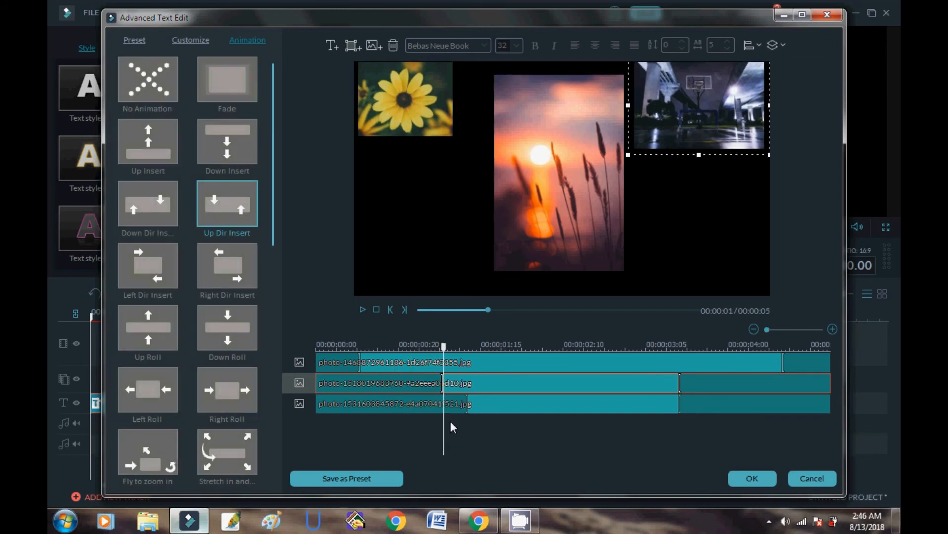
pyautogui.click(452, 406)
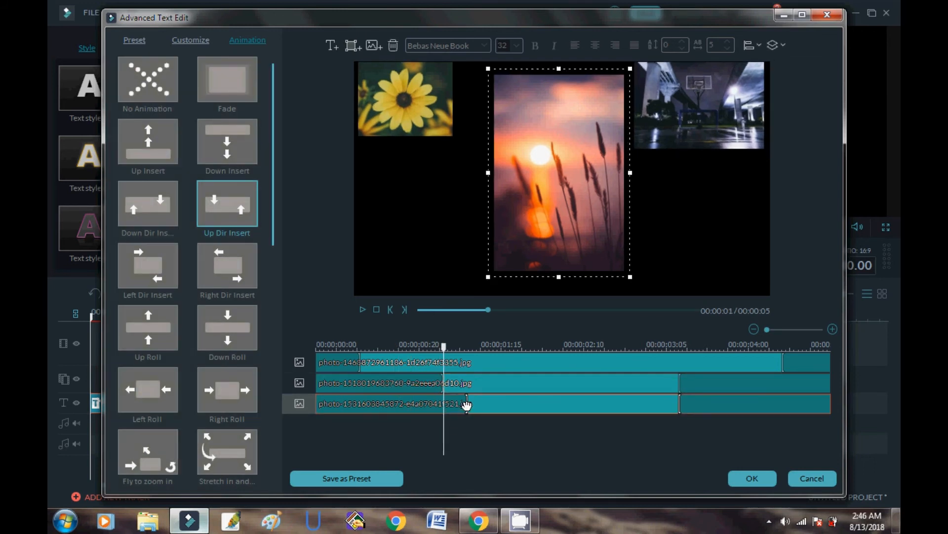
pyautogui.moveTo(468, 403); pyautogui.dragTo(524, 403)
pyautogui.click(630, 401)
pyautogui.moveTo(682, 388); pyautogui.dragTo(746, 383)
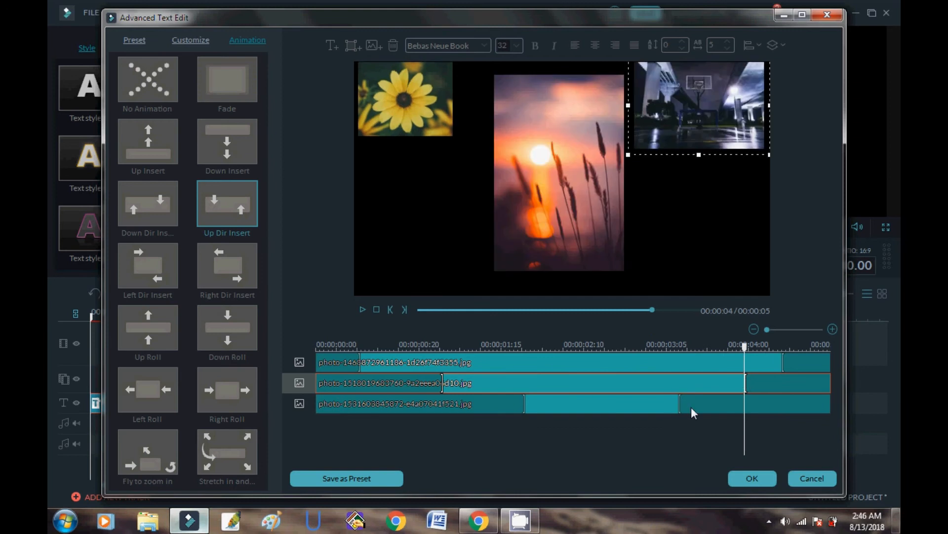
# Preview the title animation from the beginning of its timeline.
pyautogui.click(368, 358)
pyautogui.click(374, 347)
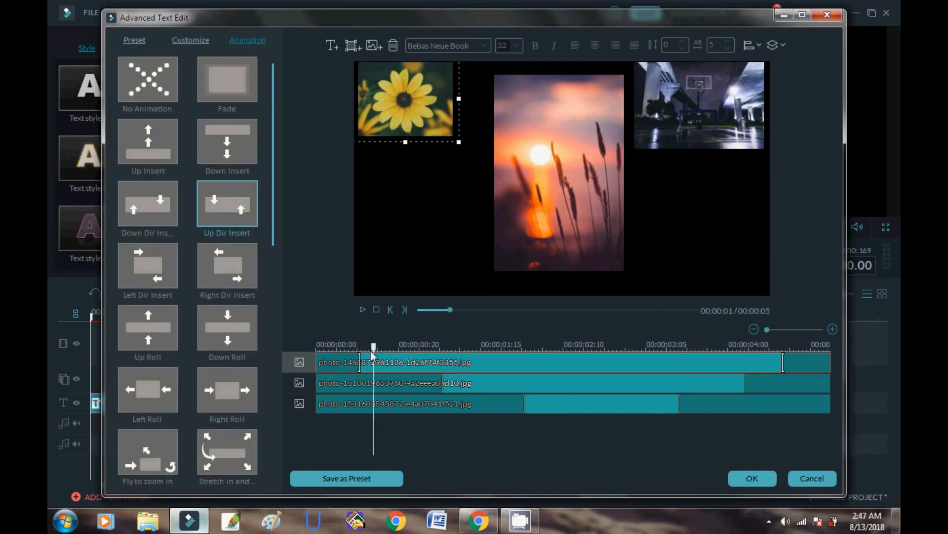
pyautogui.moveTo(374, 347); pyautogui.dragTo(291, 360)
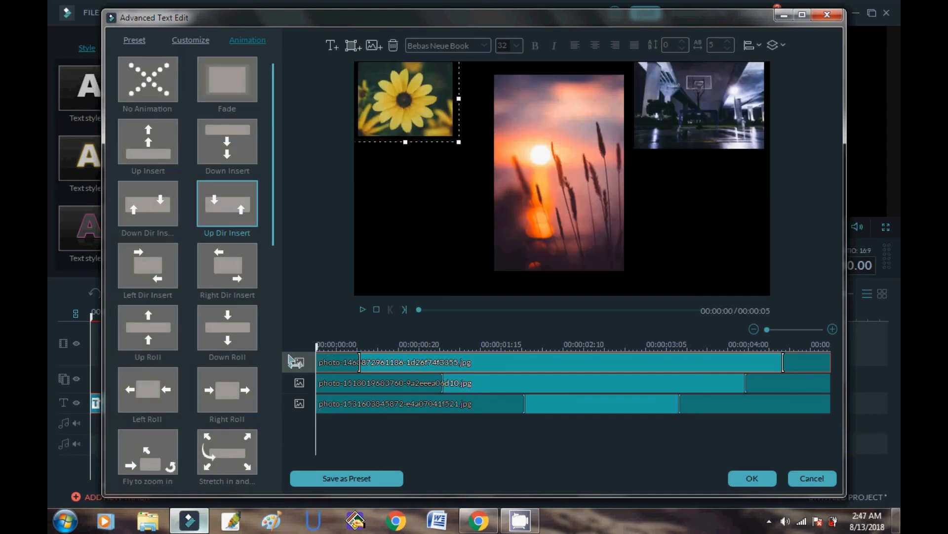
pyautogui.press('space')
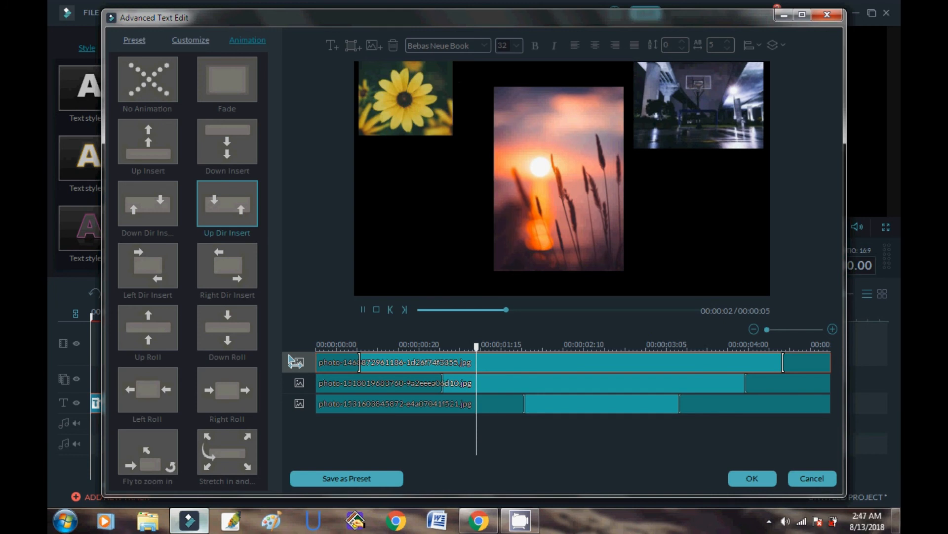
pyautogui.press('space')
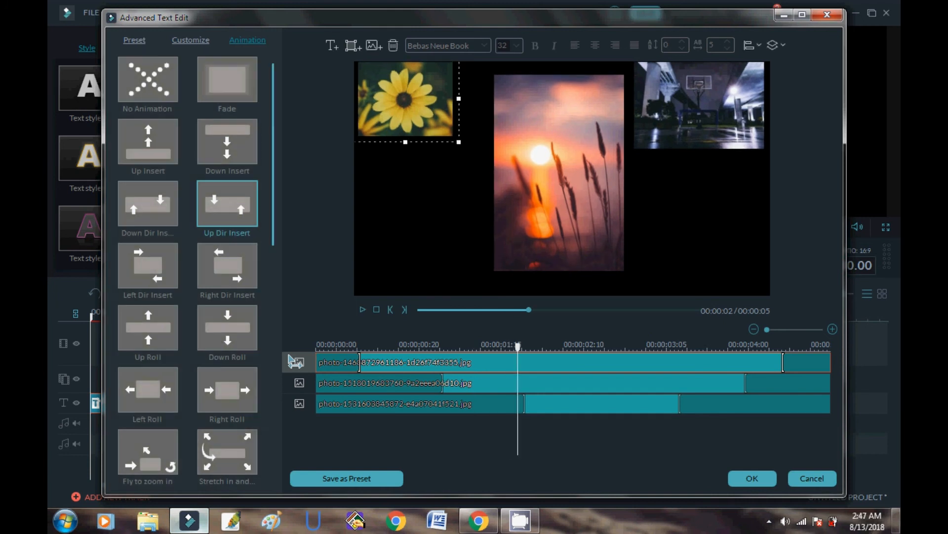
# Shorten the flower photo's entrance animation and delay the basketball court photo's start to about 1 second.
pyautogui.click(408, 383)
pyautogui.click(359, 361)
pyautogui.moveTo(361, 362); pyautogui.dragTo(383, 379)
pyautogui.click(399, 386)
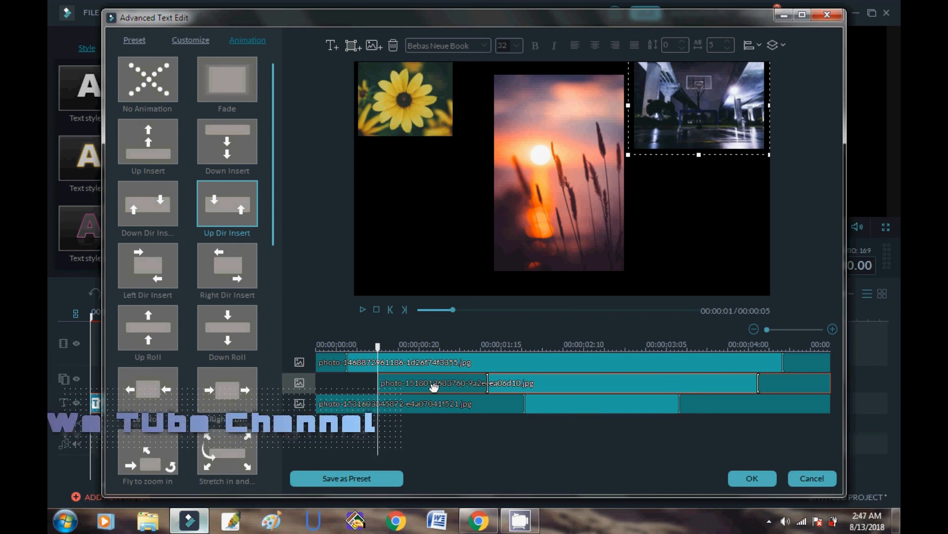
pyautogui.moveTo(378, 385); pyautogui.dragTo(435, 381)
# Delay the sunset grass photo's start to about 2 seconds and preview the staggered title animation.
pyautogui.click(445, 410)
pyautogui.moveTo(321, 407); pyautogui.dragTo(535, 401)
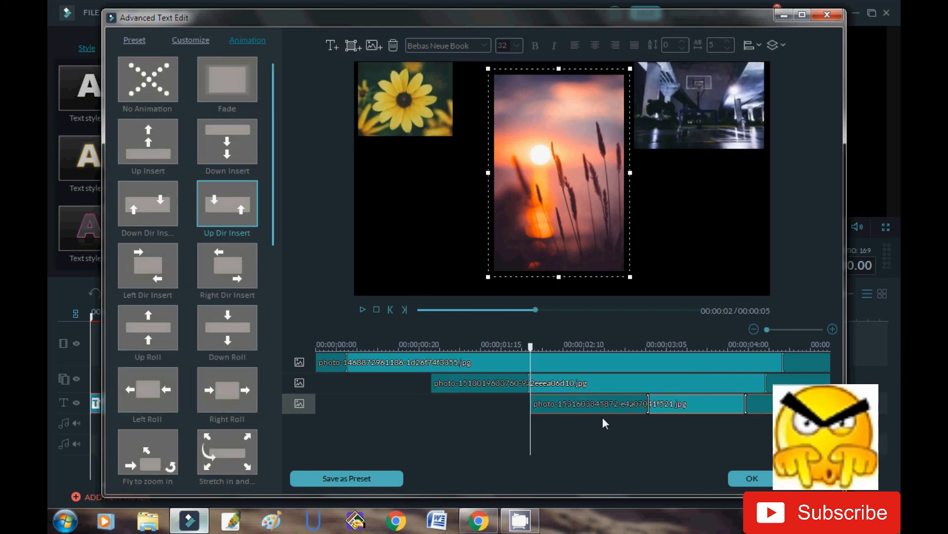
pyautogui.click(360, 346)
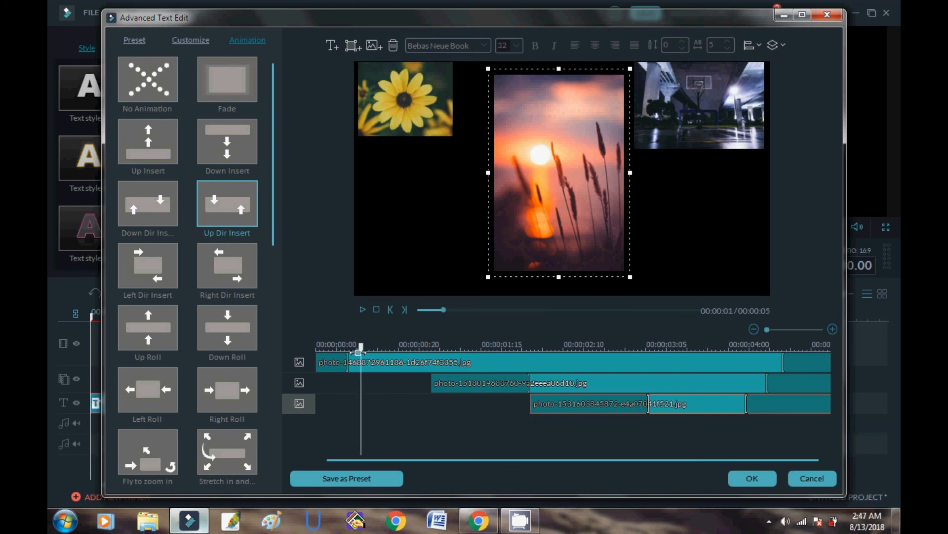
pyautogui.click(363, 310)
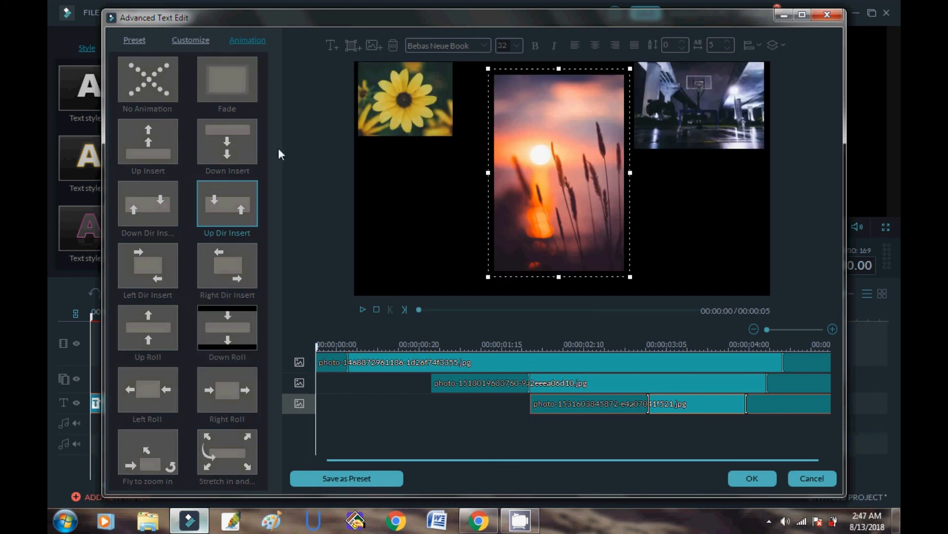